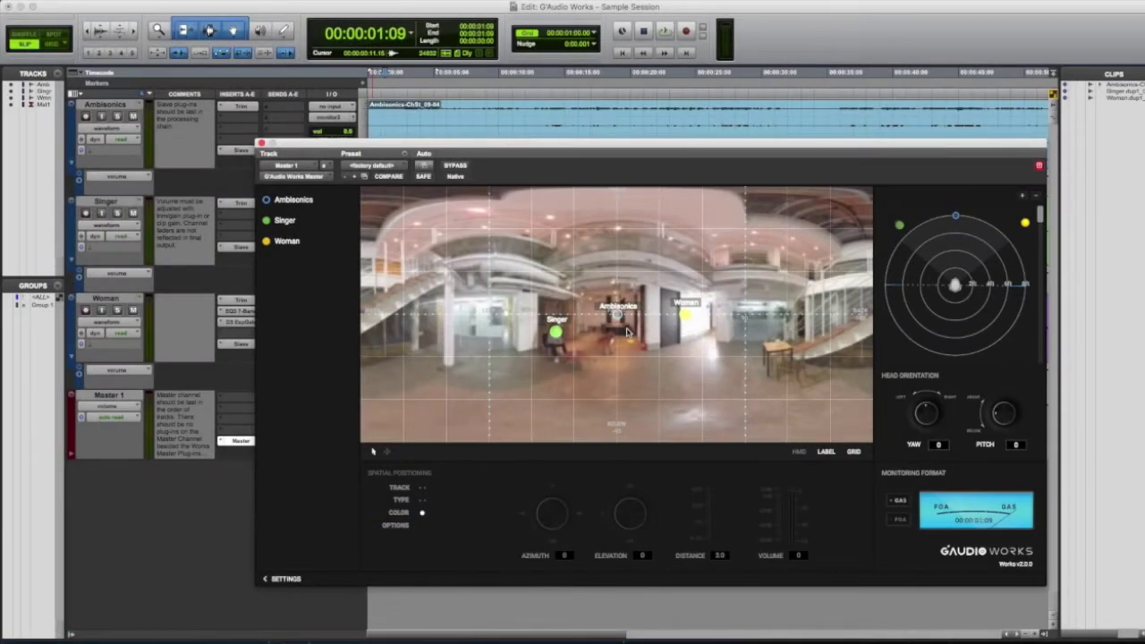
- Show the G'Audio Works Export Settings page for exporting a 360 video with spatial audio
{"action": "left_click", "coordinate": [287, 580]}
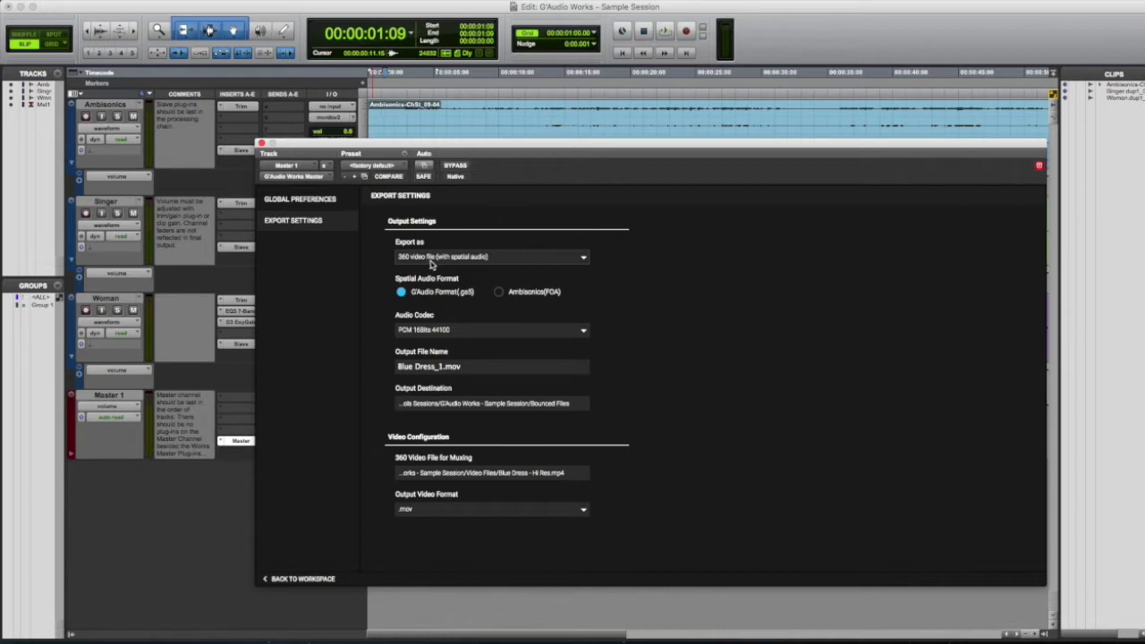
{"action": "left_click", "coordinate": [444, 258]}
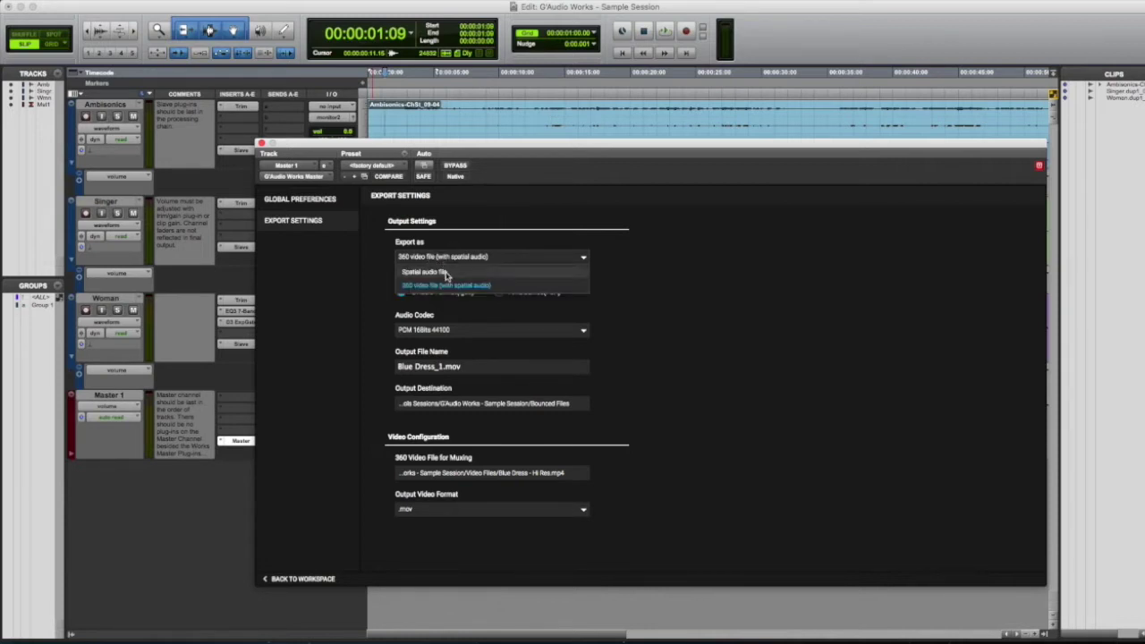
{"action": "left_click", "coordinate": [441, 257]}
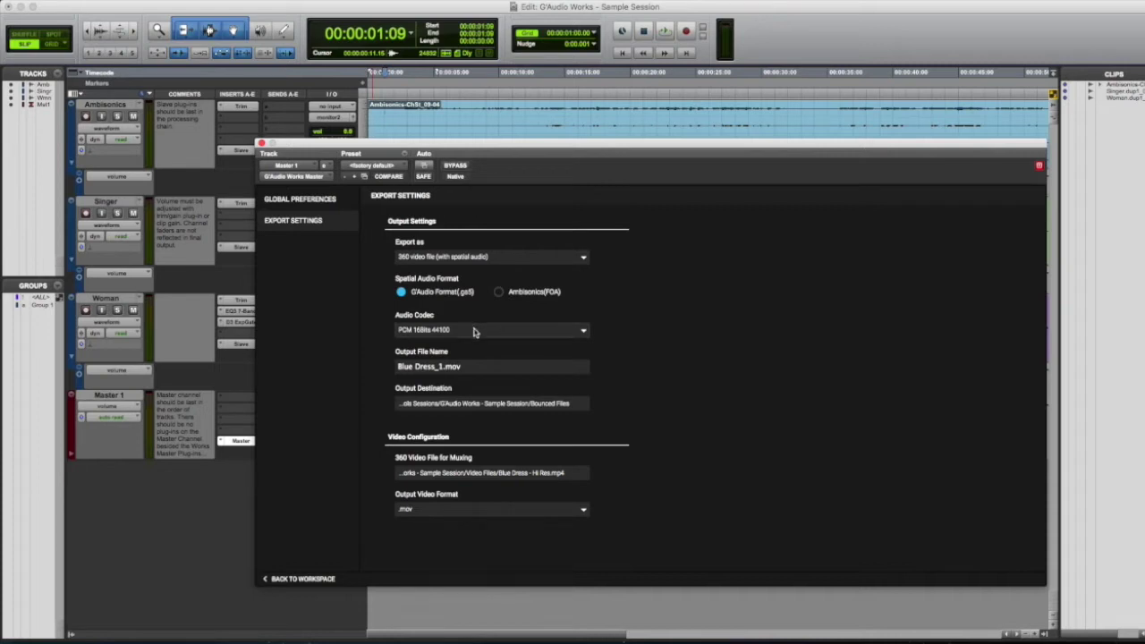
- Keep PCM 16bits 44100 as the audio codec and trim the output name to Blue Dress
{"action": "left_click", "coordinate": [474, 331]}
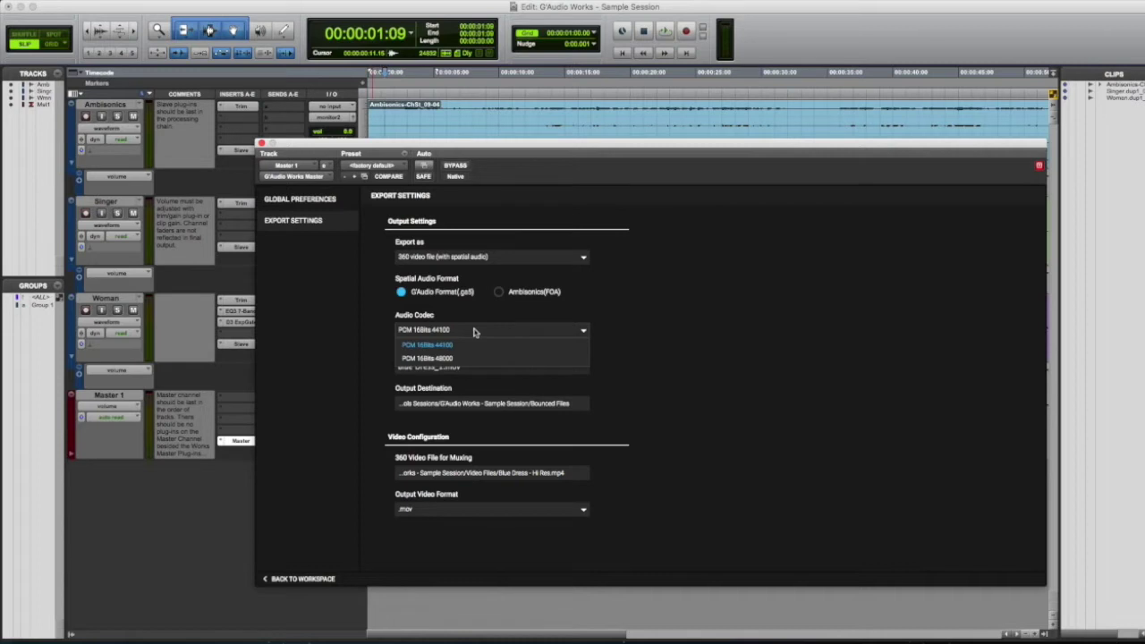
{"action": "left_click", "coordinate": [474, 332]}
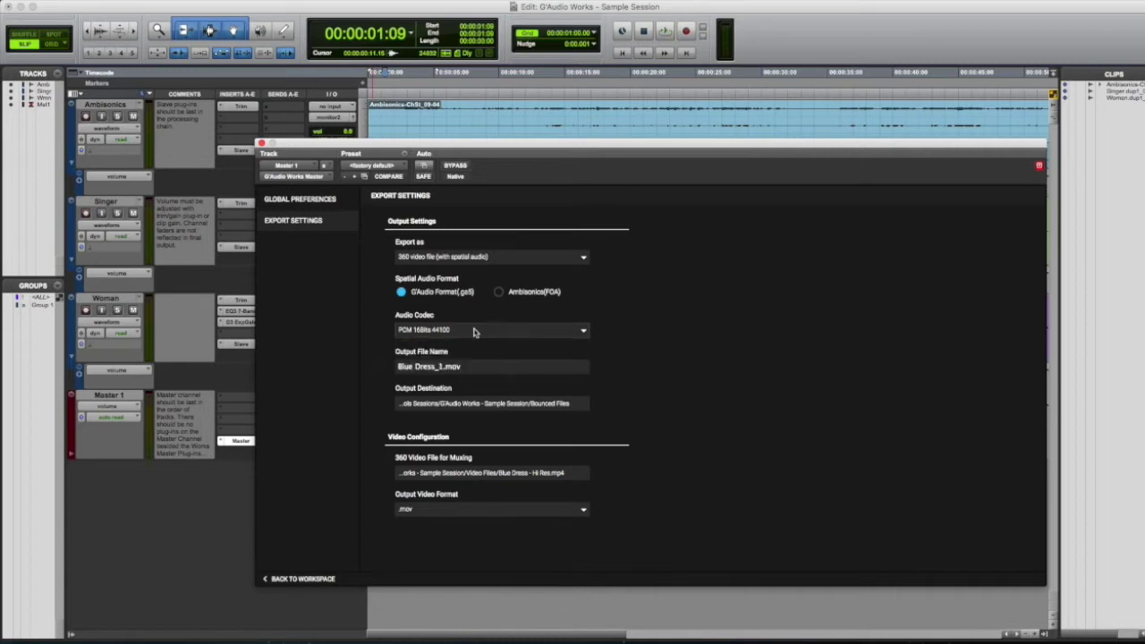
{"action": "left_click", "coordinate": [472, 370]}
{"action": "left_click", "coordinate": [456, 367]}
{"action": "key", "text": "BackSpace"}
{"action": "key", "text": "BackSpace"}
- Set the Desktop as the export's output destination
{"action": "left_click", "coordinate": [467, 405]}
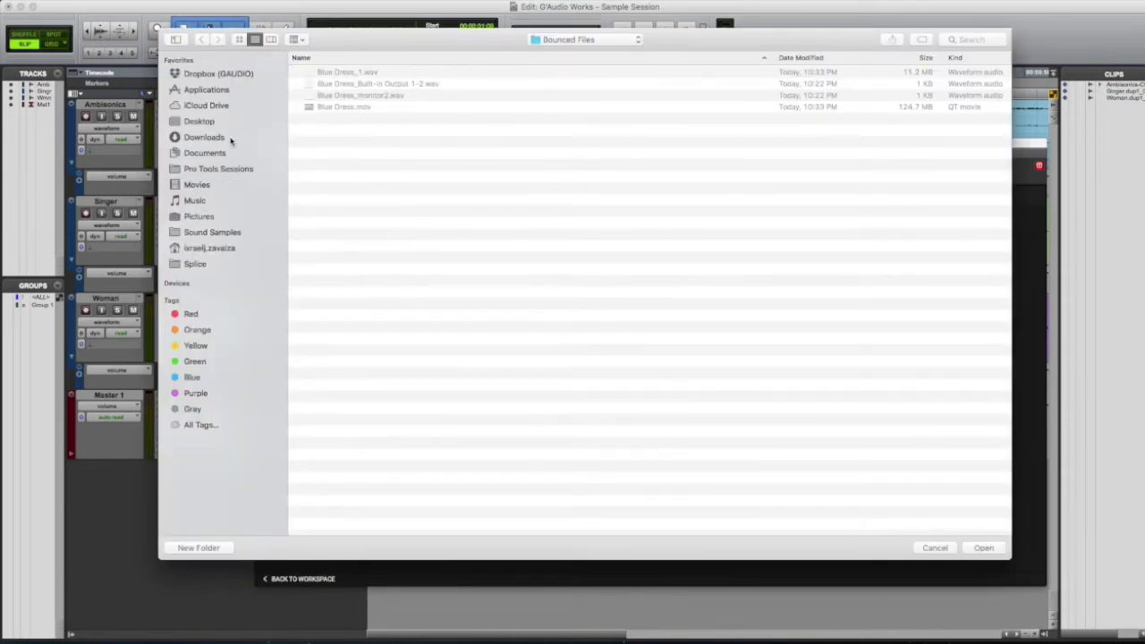
{"action": "left_click", "coordinate": [211, 127]}
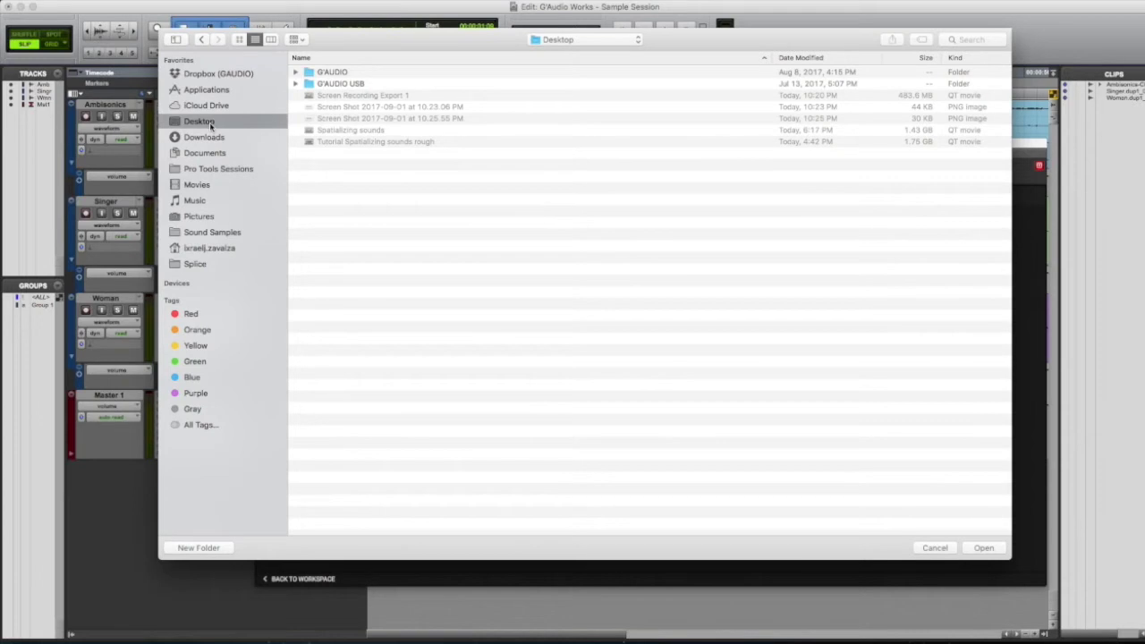
{"action": "left_click", "coordinate": [985, 548]}
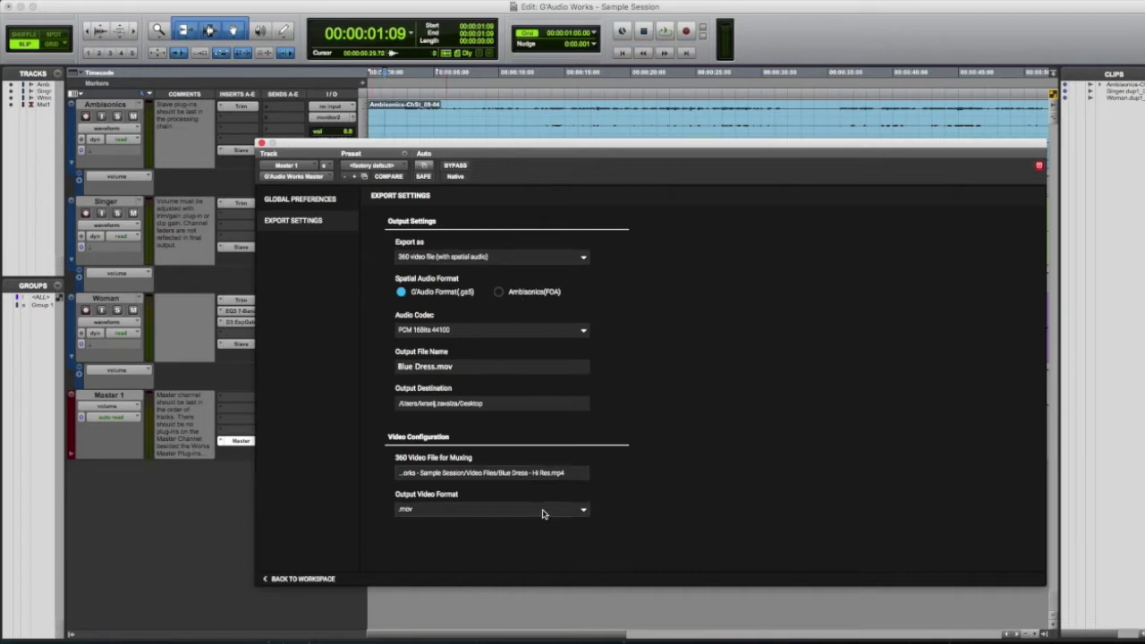
- Keep .mov as the output video format, close G'Audio Works, and select the Ambisonics clip
{"action": "left_click", "coordinate": [472, 513]}
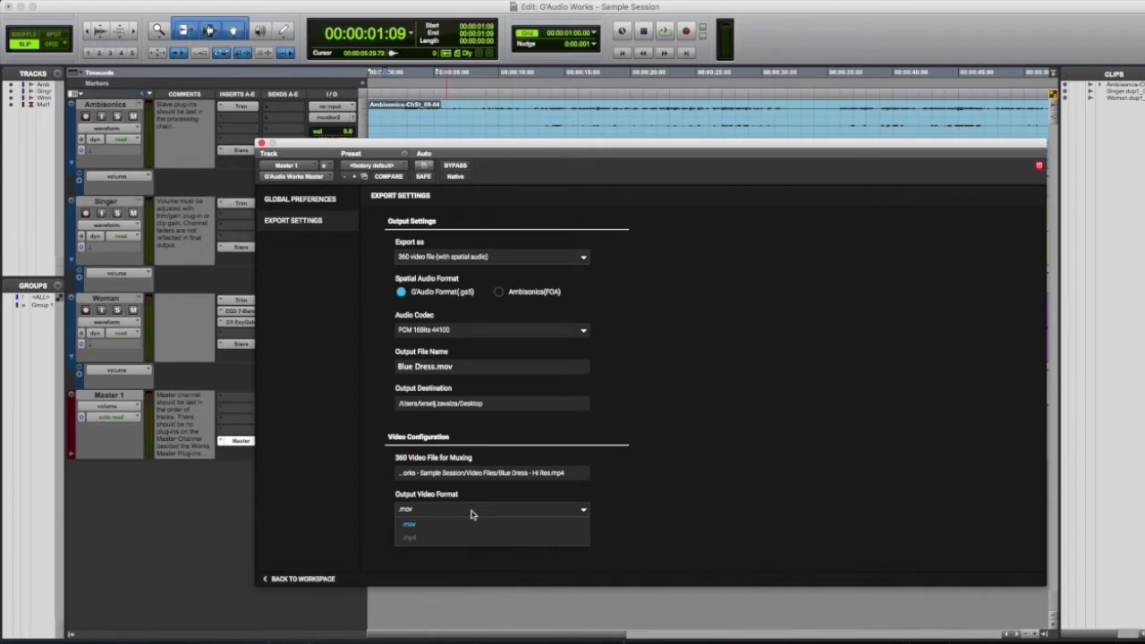
{"action": "left_click", "coordinate": [624, 508]}
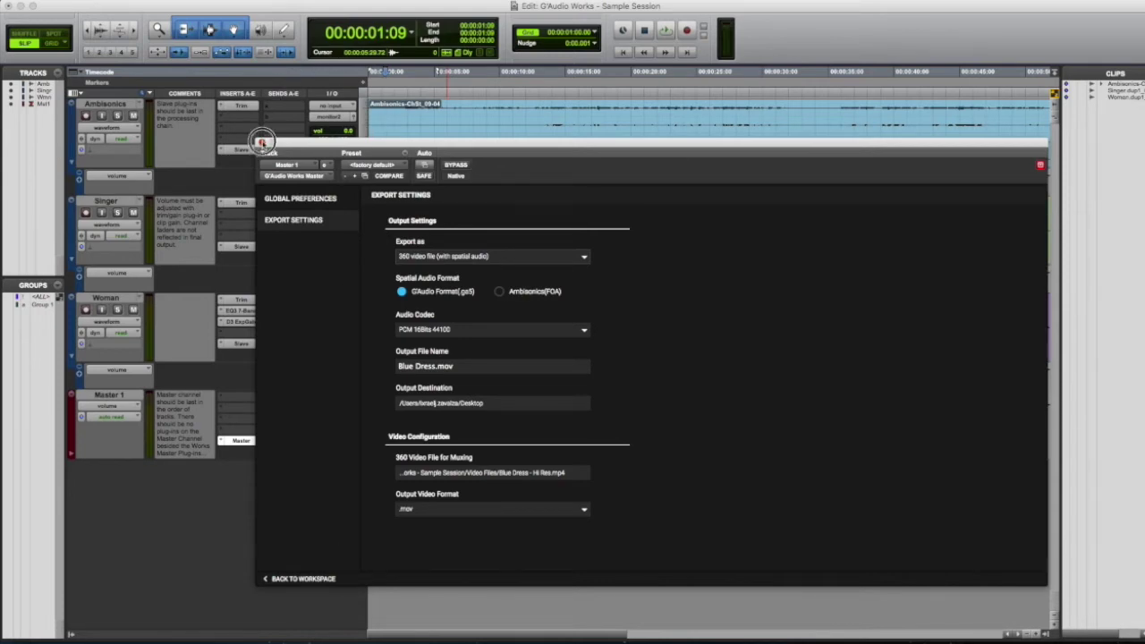
{"action": "left_click", "coordinate": [262, 141]}
{"action": "left_click", "coordinate": [590, 164]}
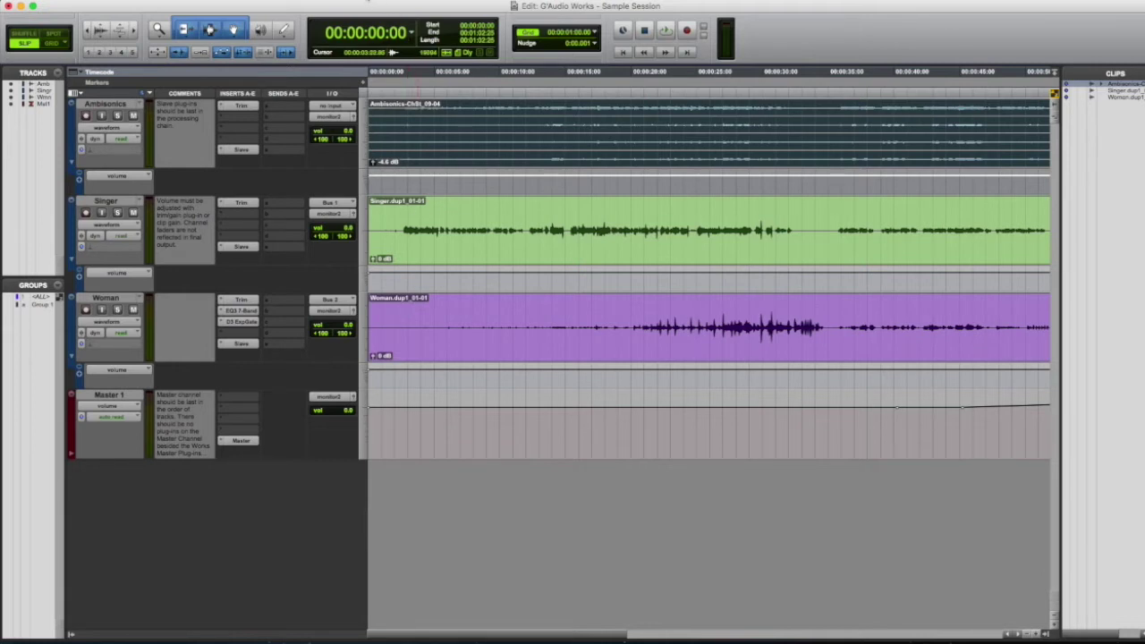
{"action": "left_click", "coordinate": [375, 2]}
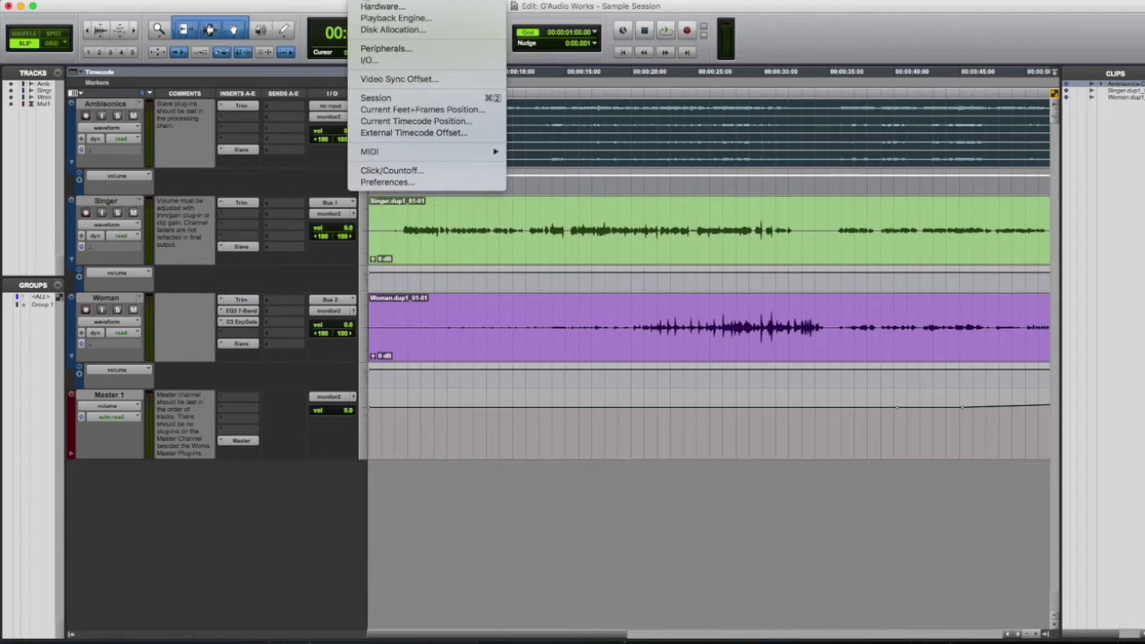
- Choose a new Playback Engine device, agreeing to save and close the session
{"action": "left_click", "coordinate": [385, 20]}
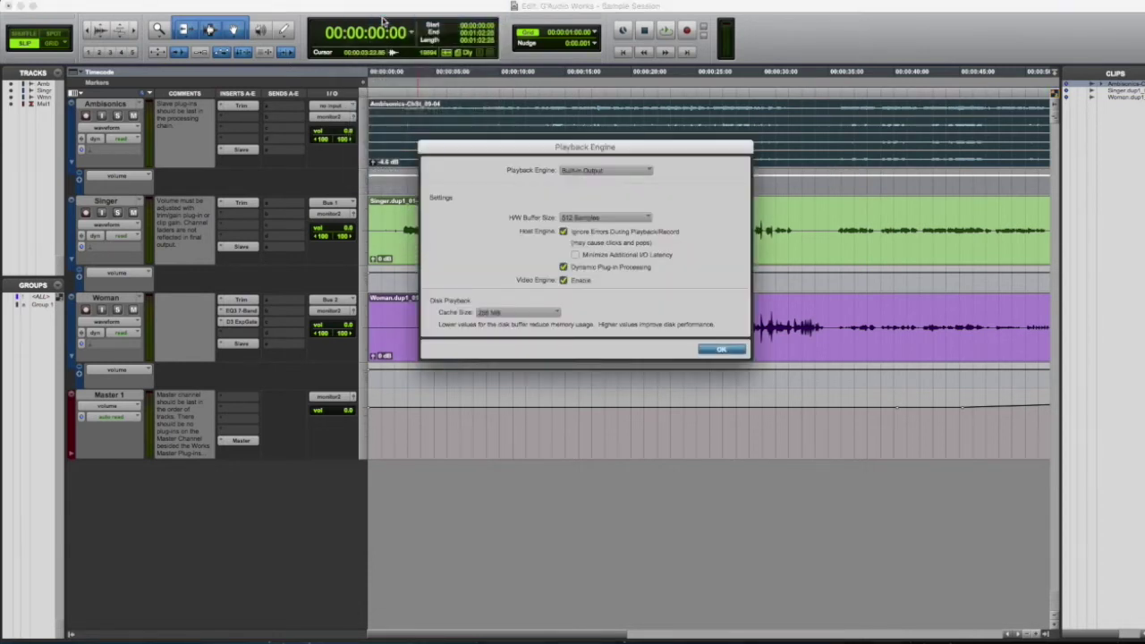
{"action": "left_click", "coordinate": [570, 172]}
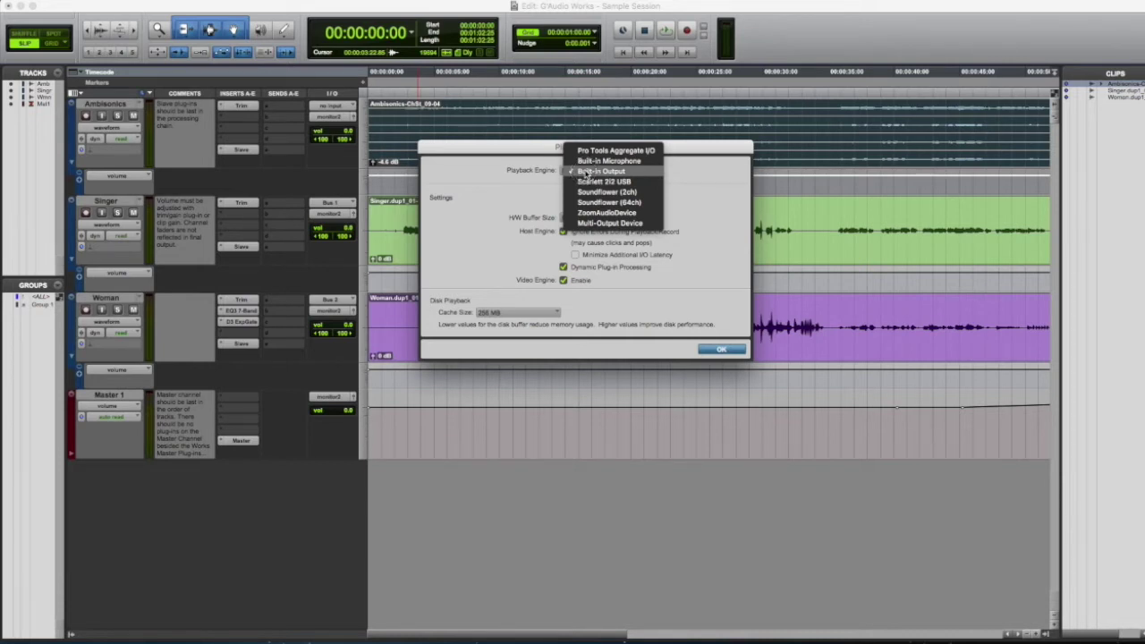
{"action": "left_click", "coordinate": [586, 172]}
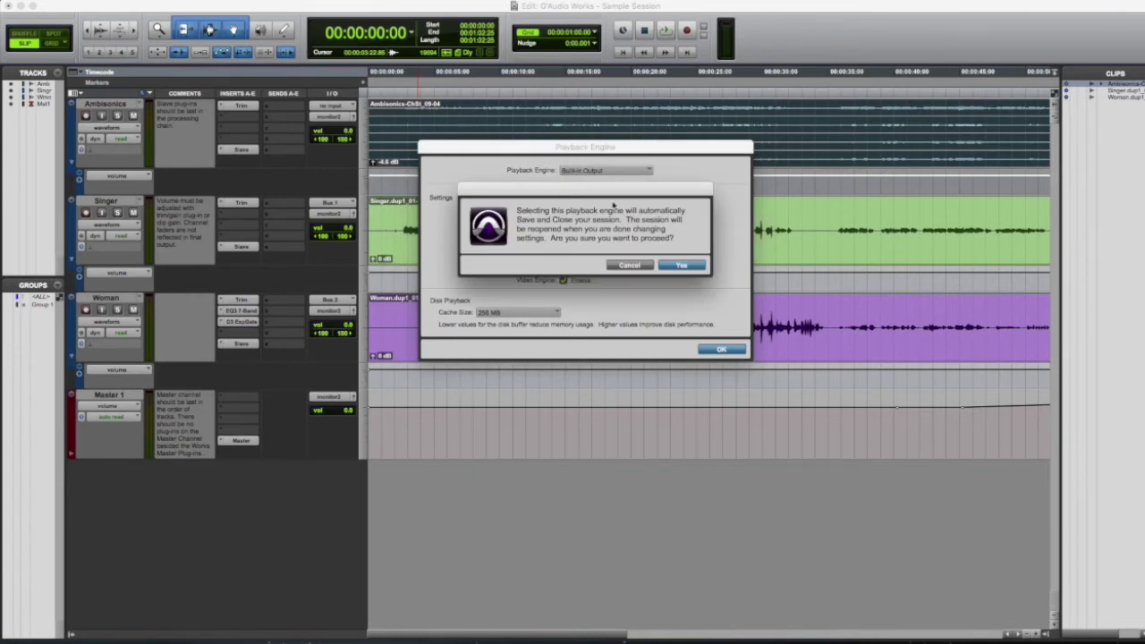
{"action": "left_click", "coordinate": [676, 268]}
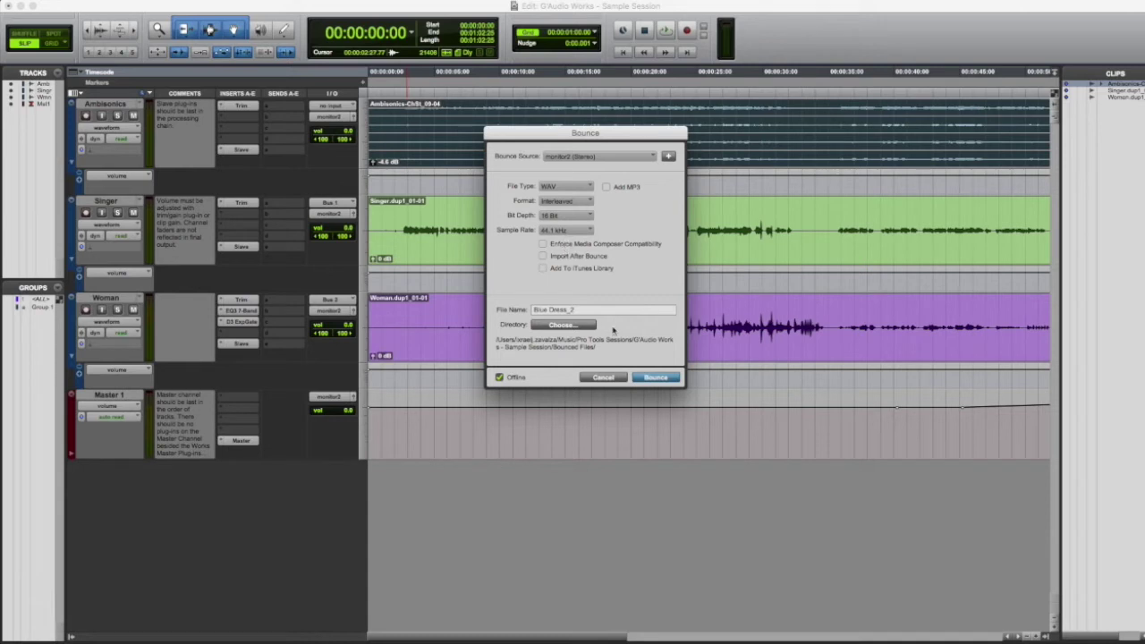
- Rename the bounce file with 'Chlete', send it to the Desktop, and start the bounce
{"action": "left_click_drag", "start_coordinate": [582, 309], "coordinate": [519, 309]}
{"action": "type", "text": "Ch"}
{"action": "type", "text": "lete"}
{"action": "left_click", "coordinate": [564, 326]}
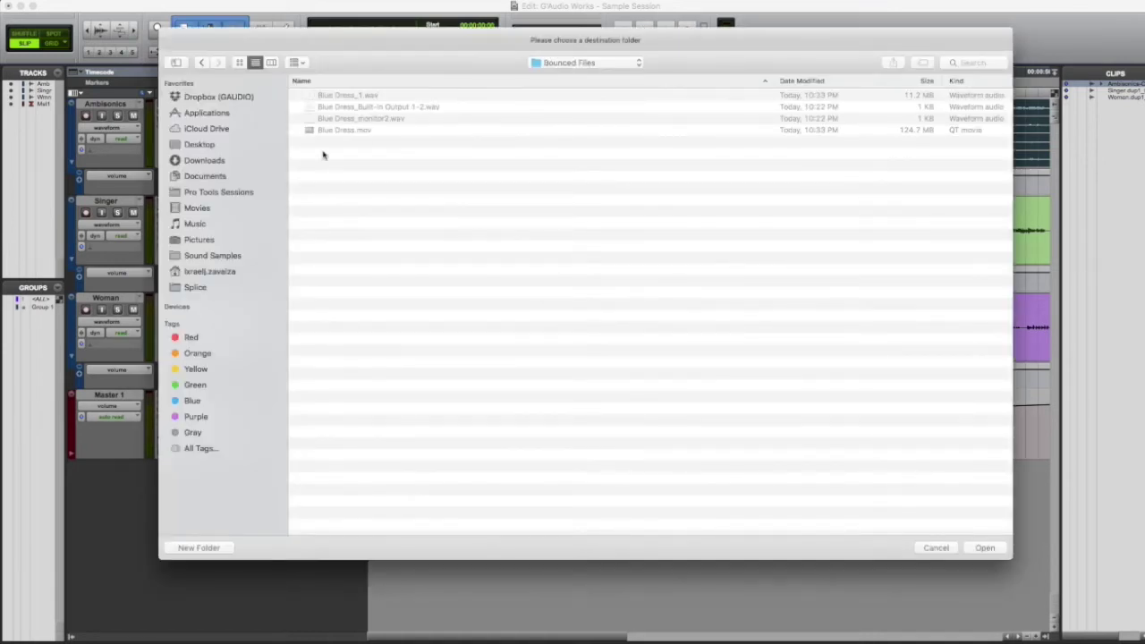
{"action": "left_click", "coordinate": [204, 148]}
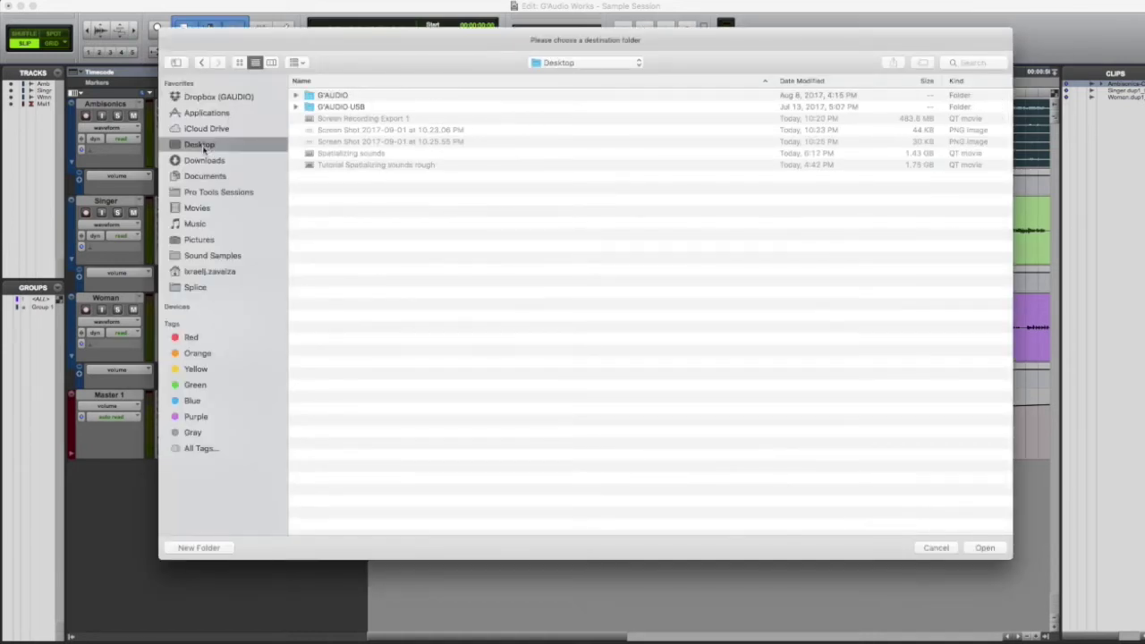
{"action": "left_click", "coordinate": [984, 548]}
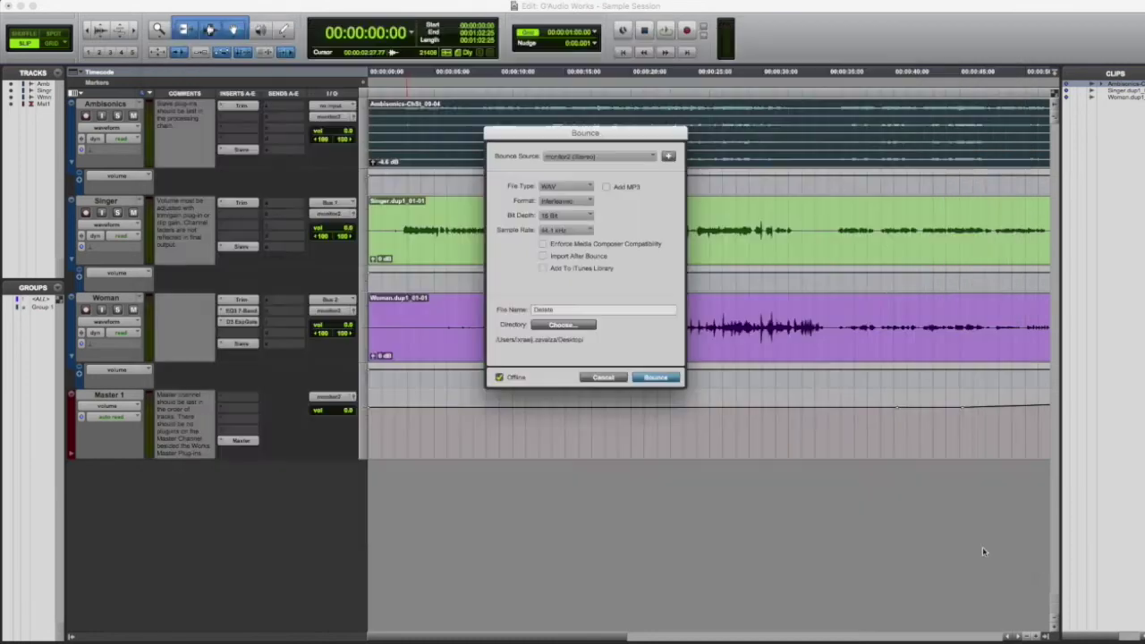
{"action": "left_click", "coordinate": [662, 379]}
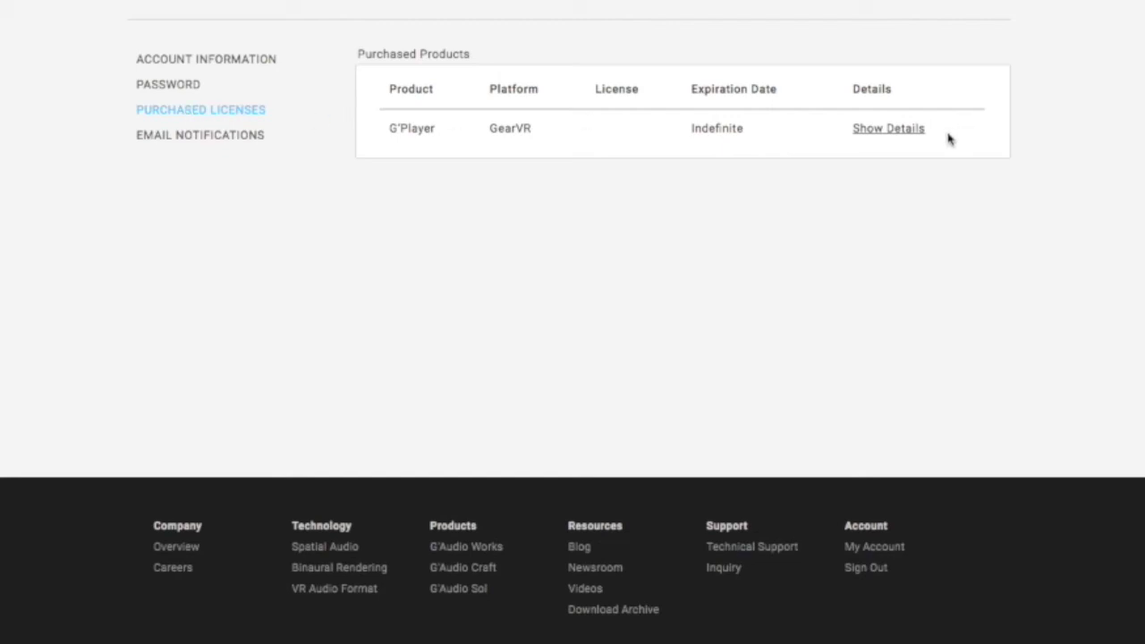
- Open the G'Player for GearVR license details, reveal its redemption code, and select it
{"action": "left_click", "coordinate": [876, 133]}
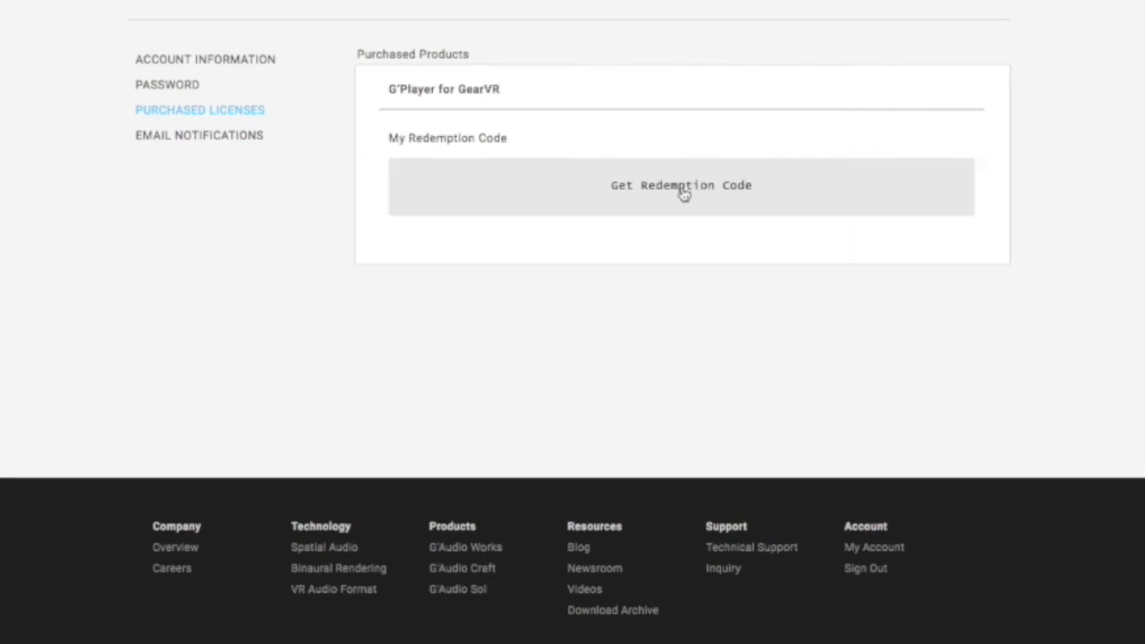
{"action": "left_click", "coordinate": [683, 194]}
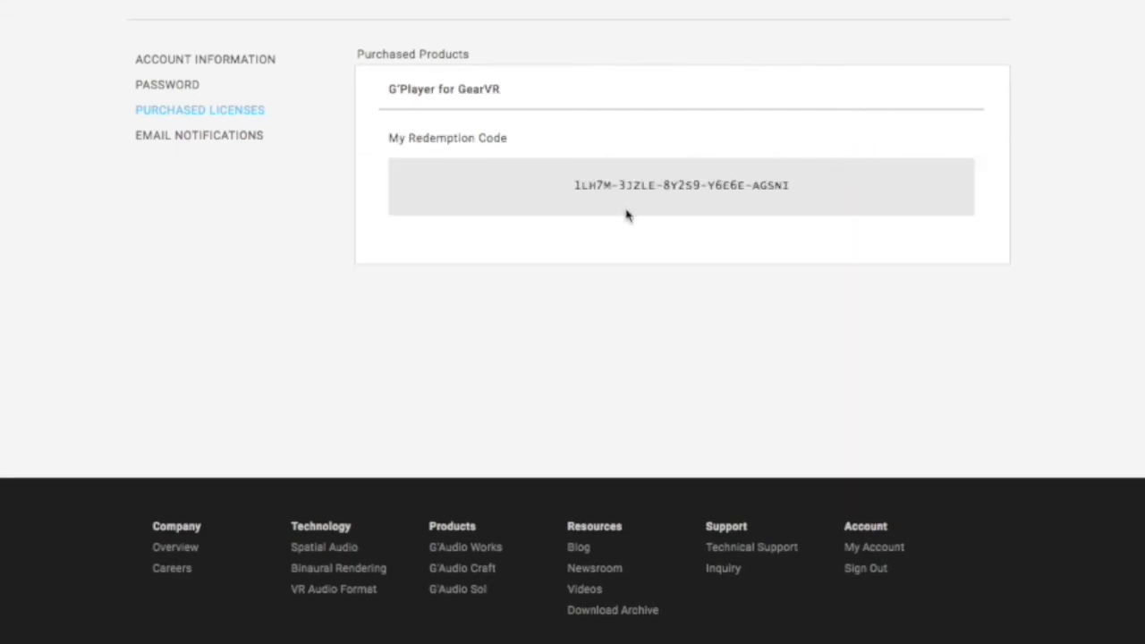
{"action": "left_click_drag", "start_coordinate": [575, 186], "coordinate": [806, 190]}
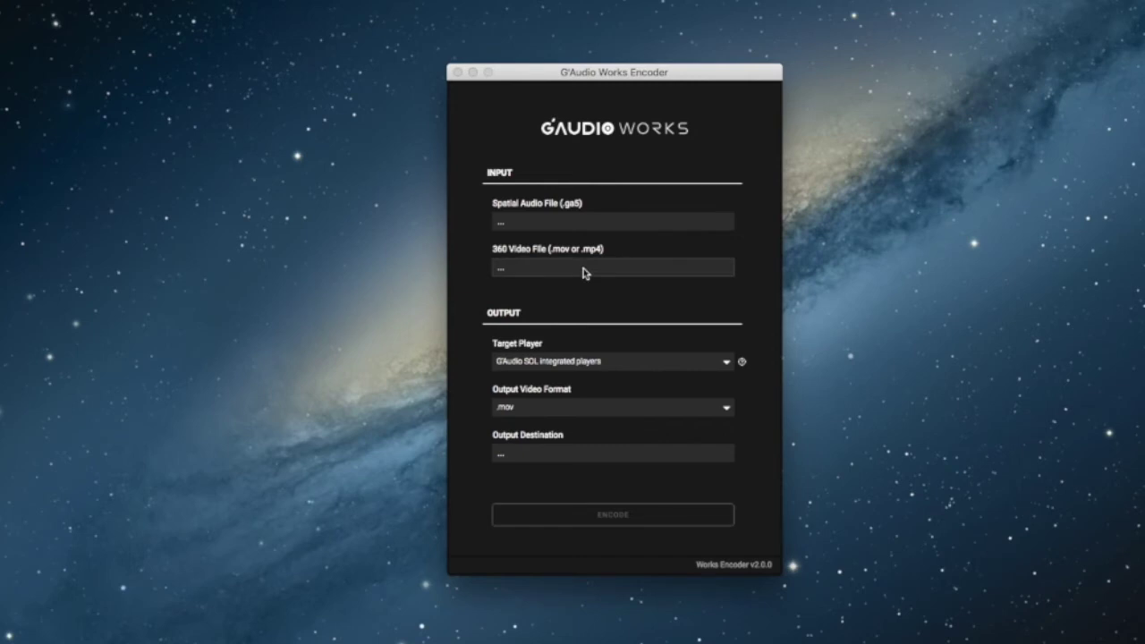
{"action": "left_click", "coordinate": [595, 364]}
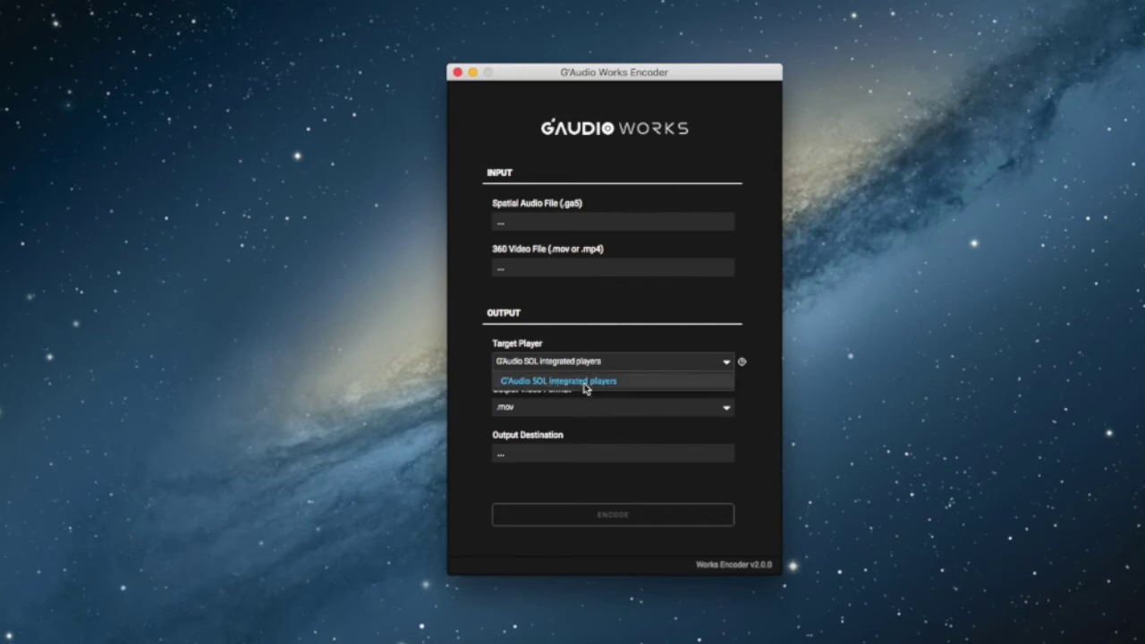
{"action": "left_click", "coordinate": [631, 338]}
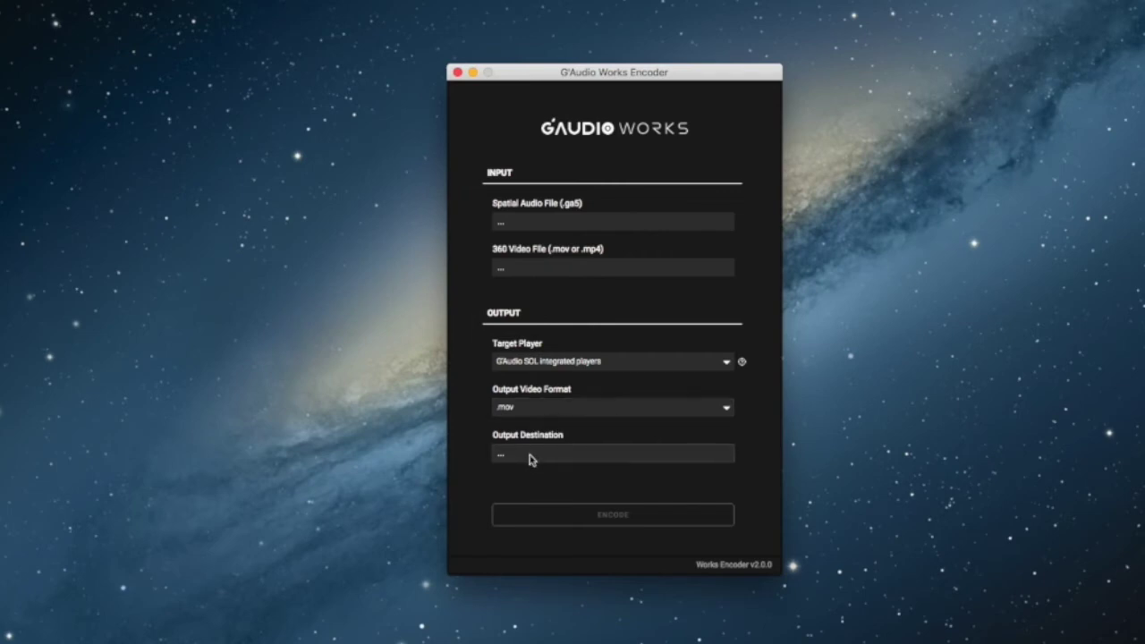
{"action": "left_click", "coordinate": [608, 517]}
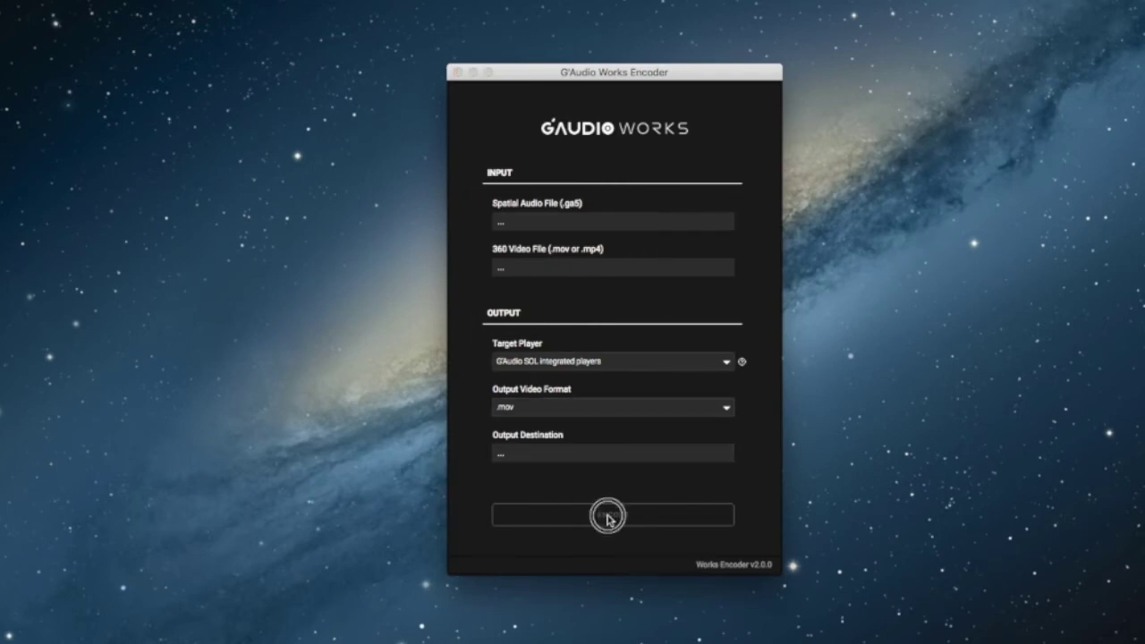
{"action": "left_click", "coordinate": [457, 73]}
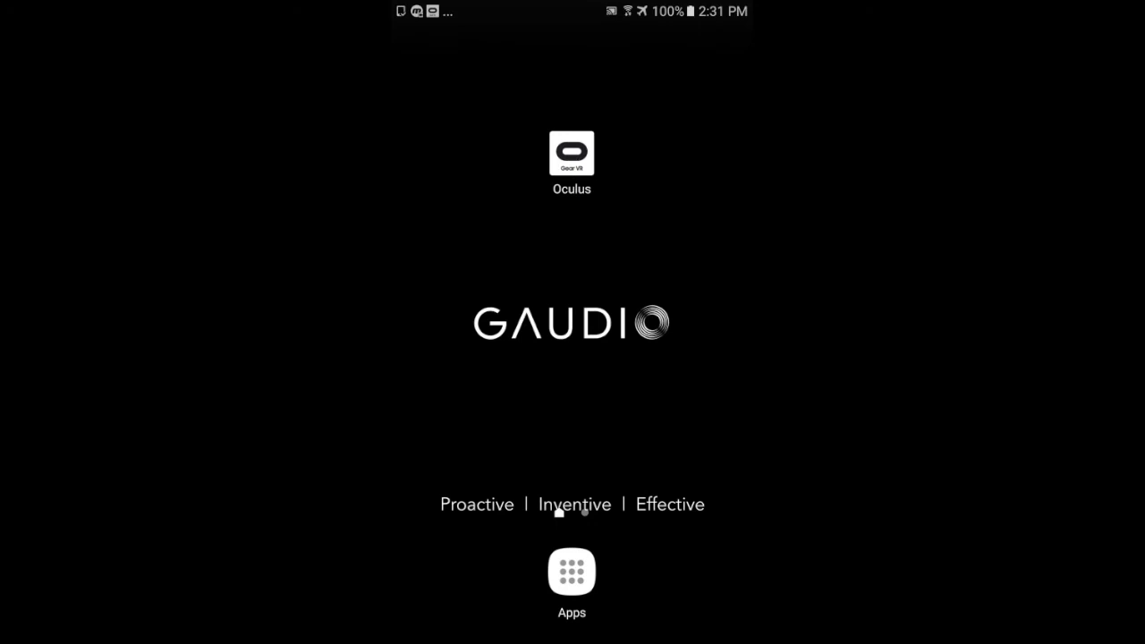
- Open the Oculus app's Settings and go to its Redeem Code page
{"action": "left_click", "coordinate": [571, 153]}
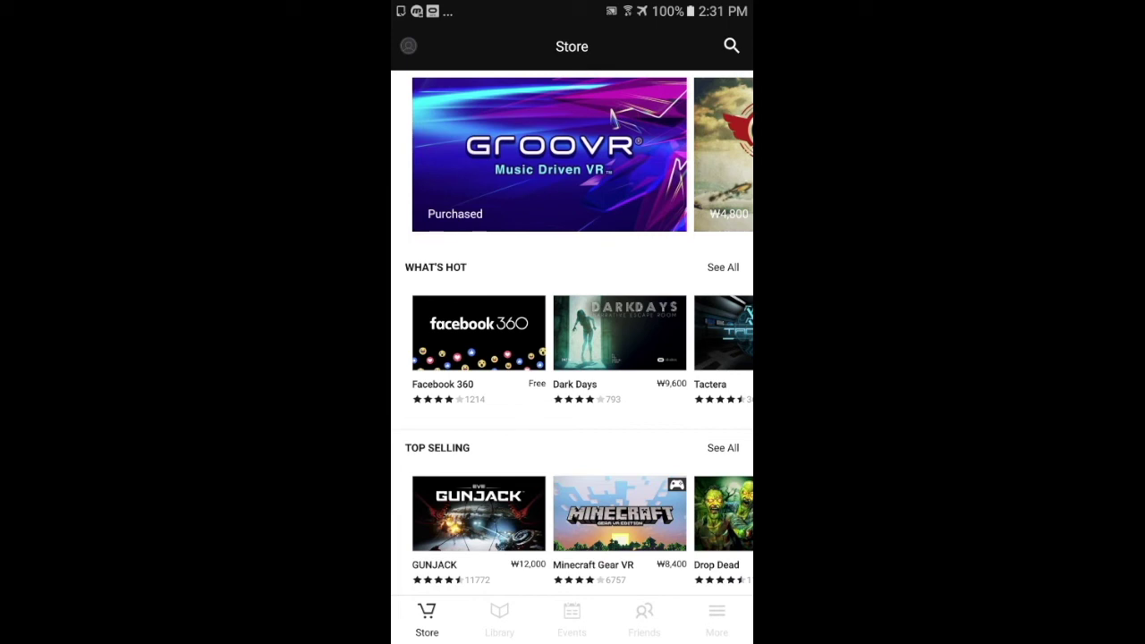
{"action": "left_click", "coordinate": [717, 620]}
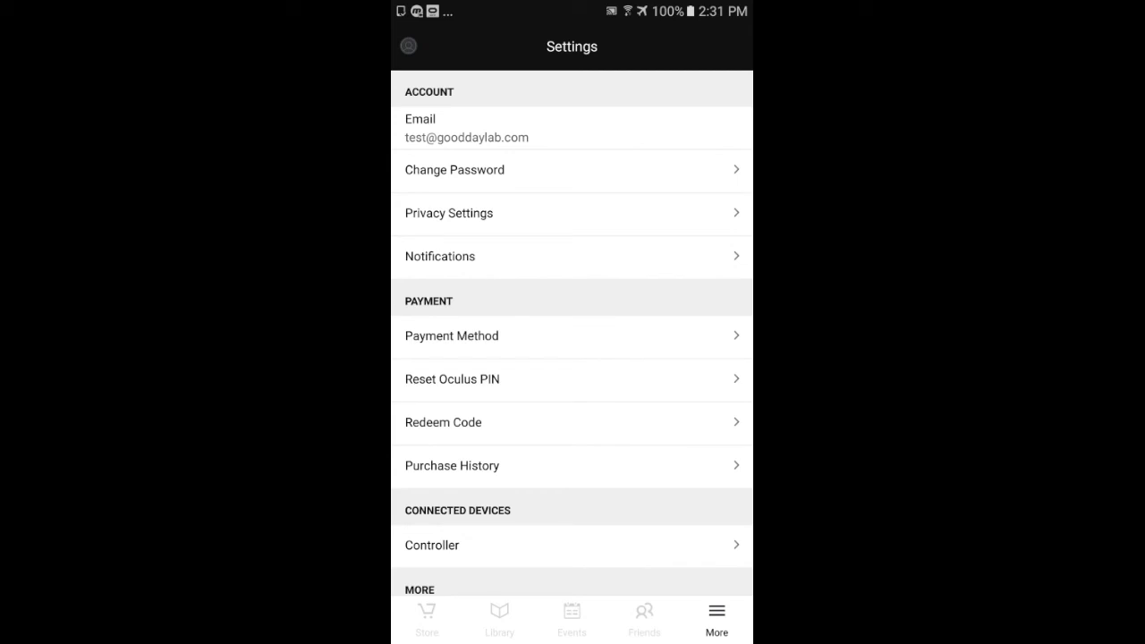
{"action": "left_click", "coordinate": [501, 422]}
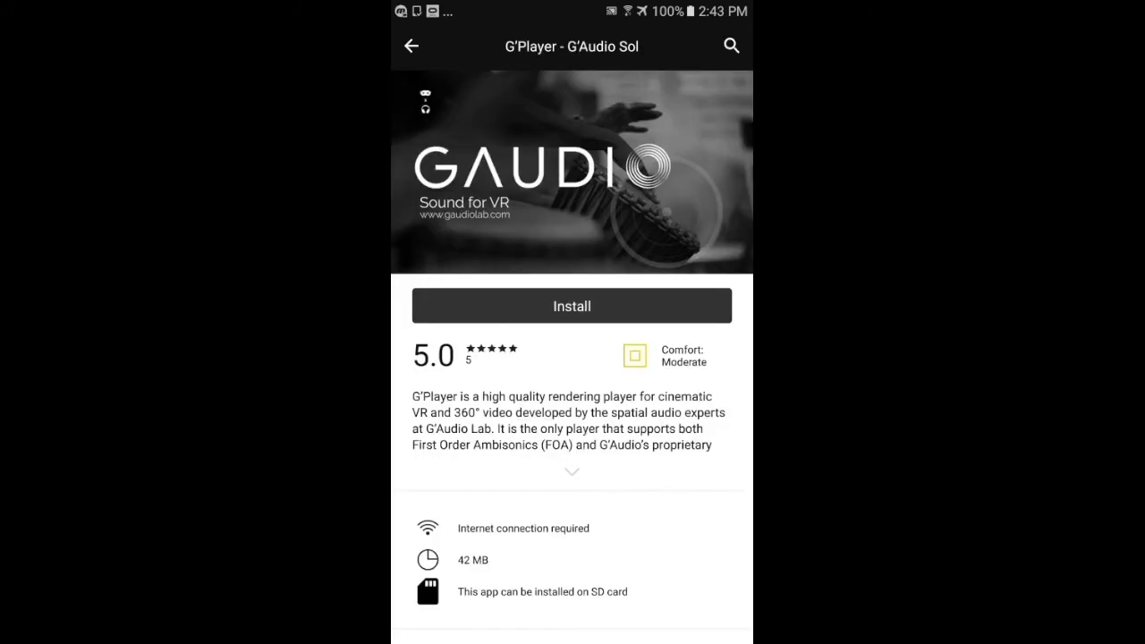
- Install G'Player - G'Audio Sol, accepting its permissions, then launch it from the Library
{"action": "left_click", "coordinate": [569, 294]}
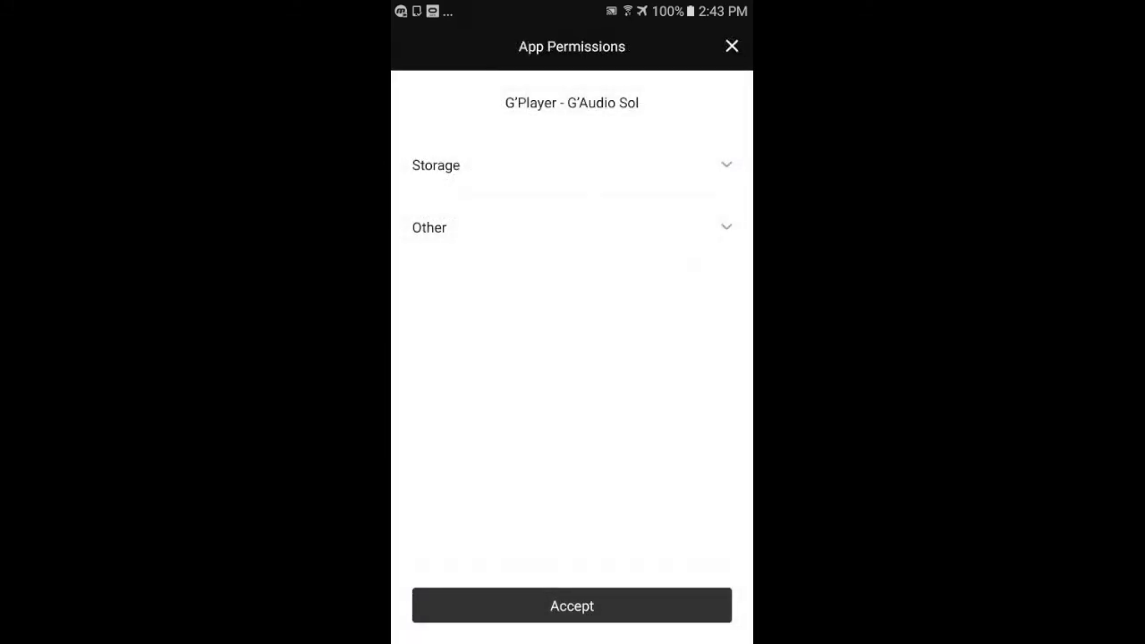
{"action": "left_click", "coordinate": [586, 605]}
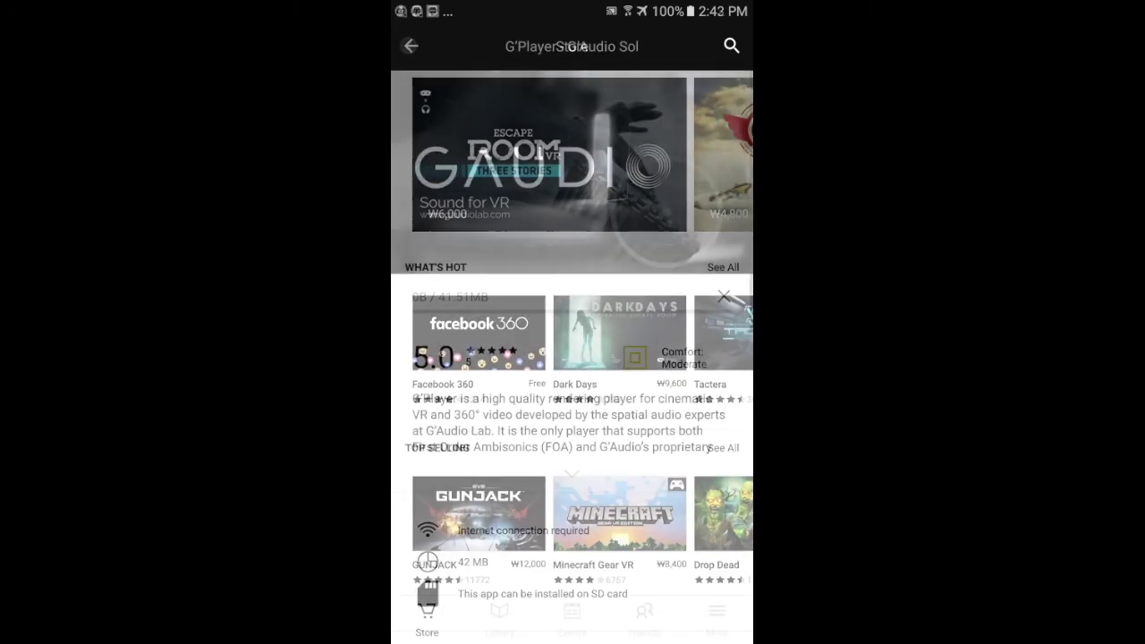
{"action": "left_click", "coordinate": [500, 617]}
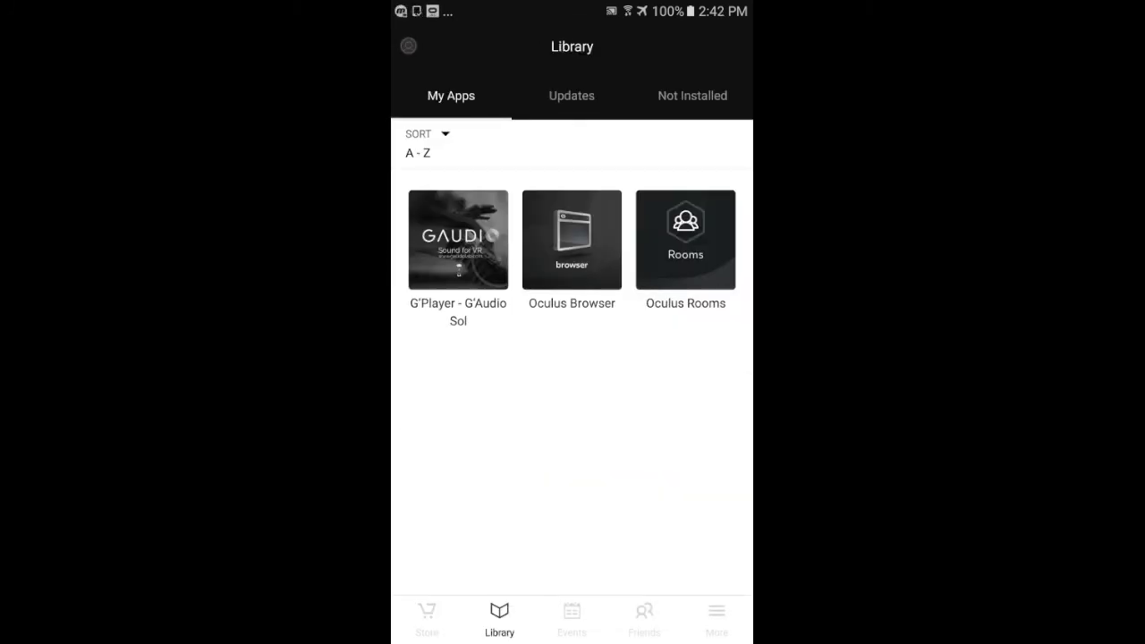
{"action": "left_click", "coordinate": [458, 253]}
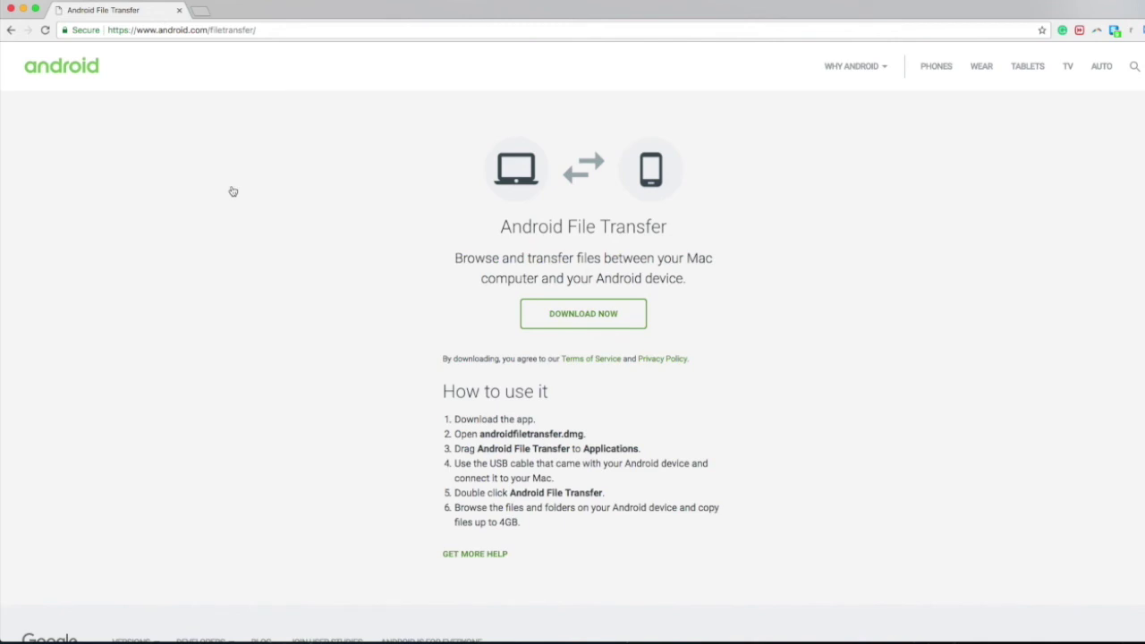
- Download the Android File Transfer .dmg and open it, skipping verification
{"action": "left_click", "coordinate": [598, 315]}
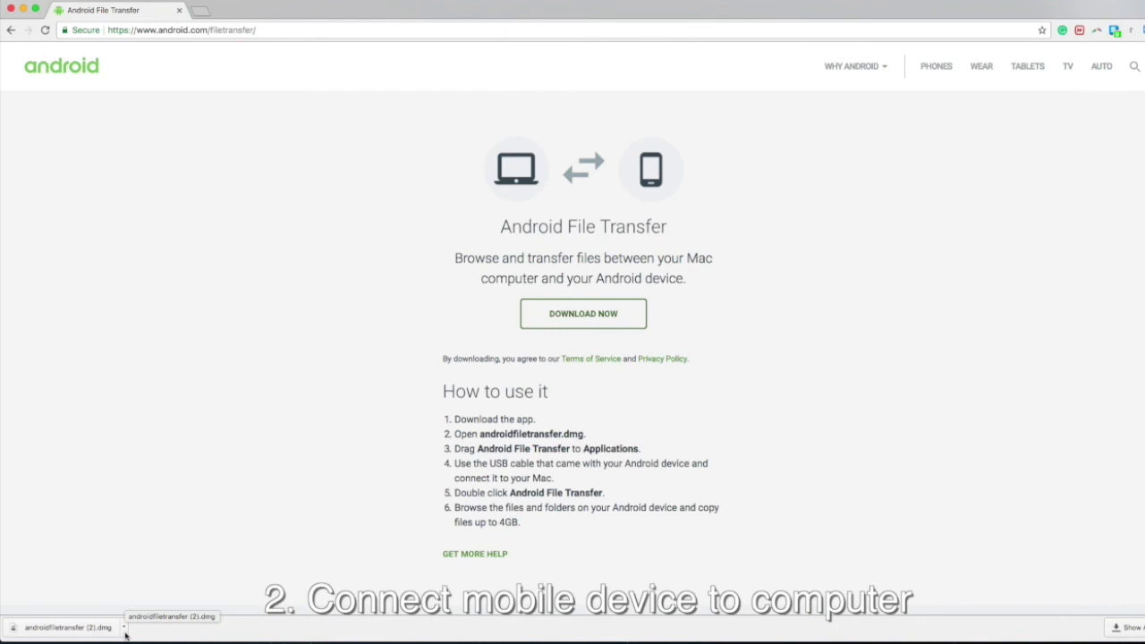
{"action": "left_click", "coordinate": [111, 628]}
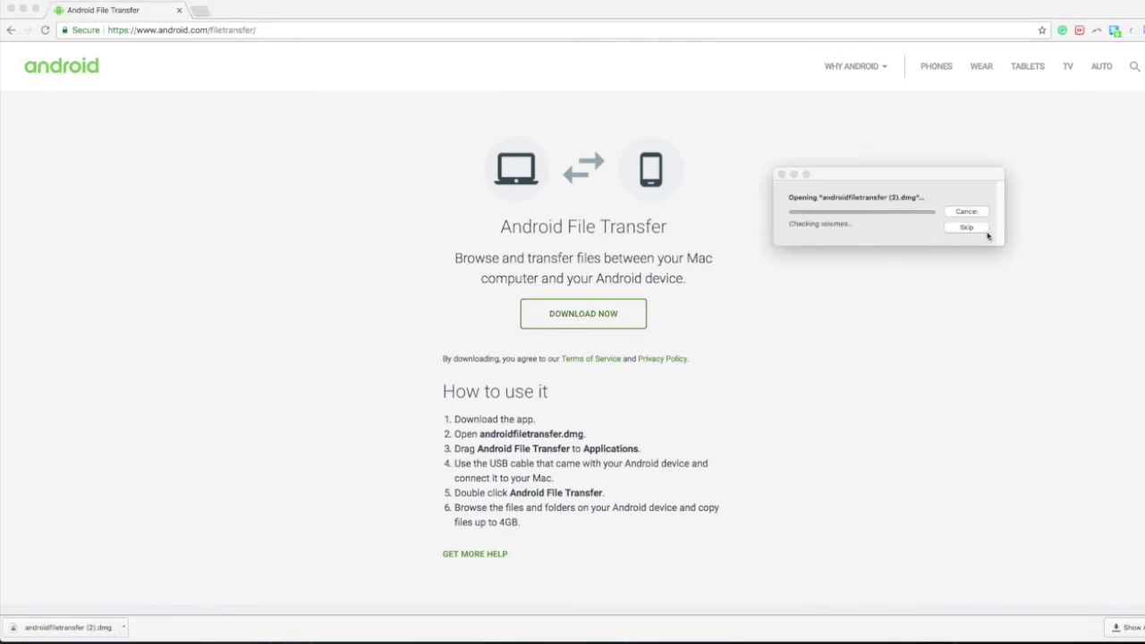
{"action": "left_click", "coordinate": [979, 230]}
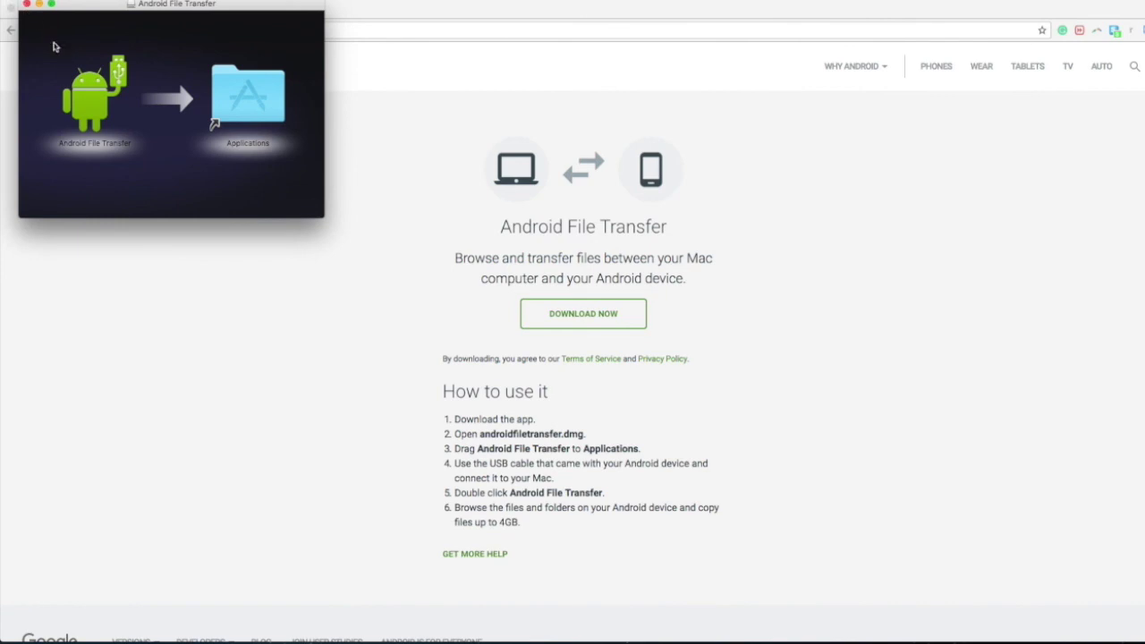
- Drag the Android File Transfer icon onto the Applications folder alias
{"action": "left_click_drag", "start_coordinate": [83, 96], "coordinate": [256, 102]}
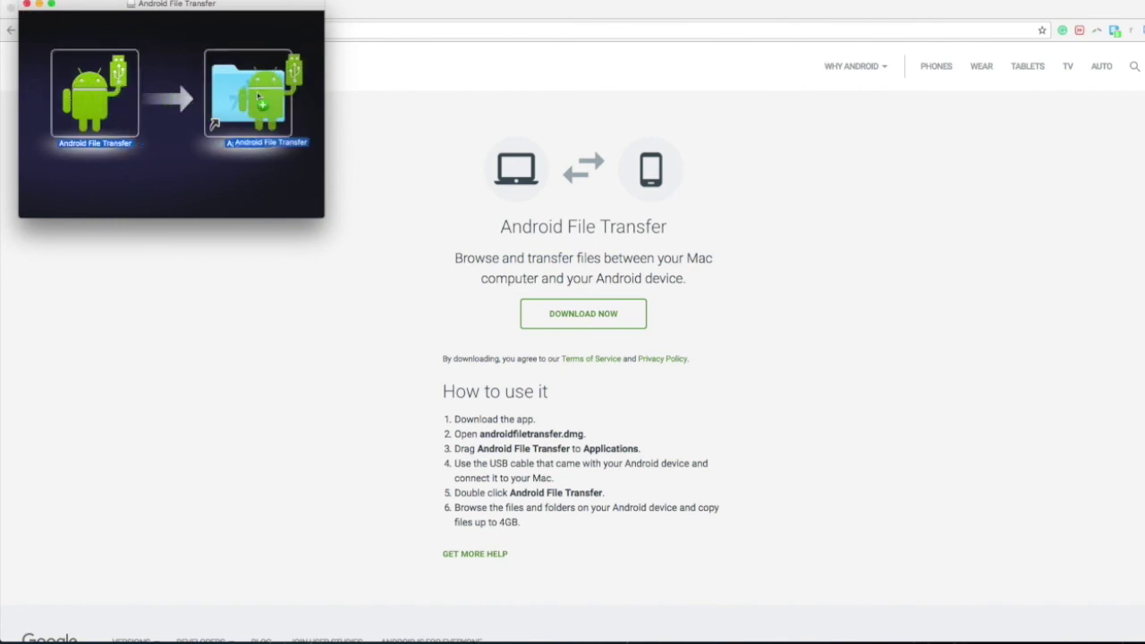